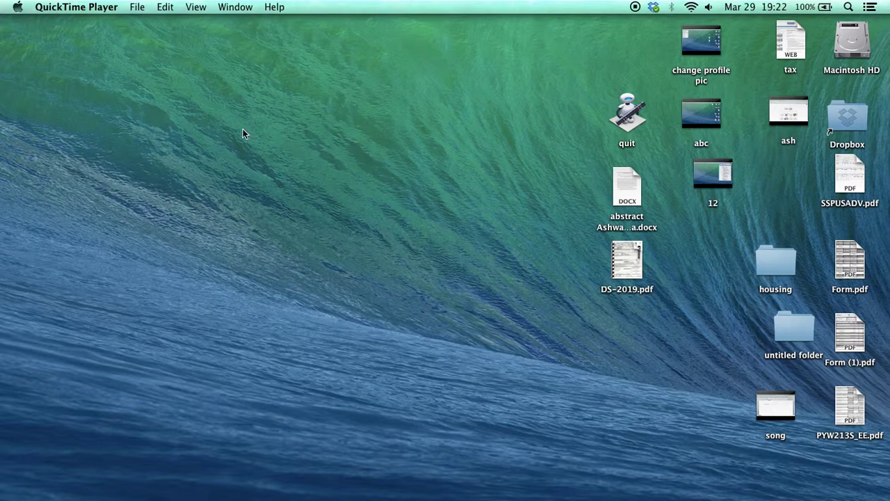
- Open System Preferences' Dictation & Speech pane to confirm Dictation is On with Enhanced Dictation
{"action": "left_click", "coordinate": [17, 8]}
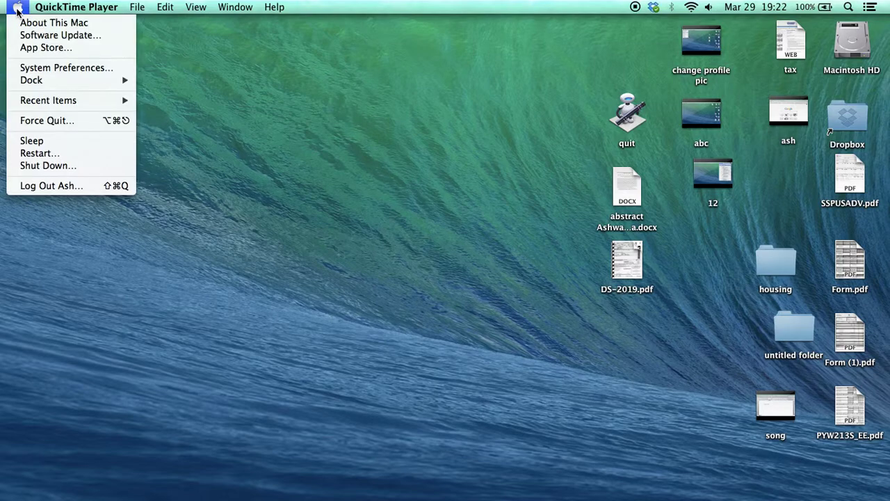
{"action": "left_click", "coordinate": [50, 69]}
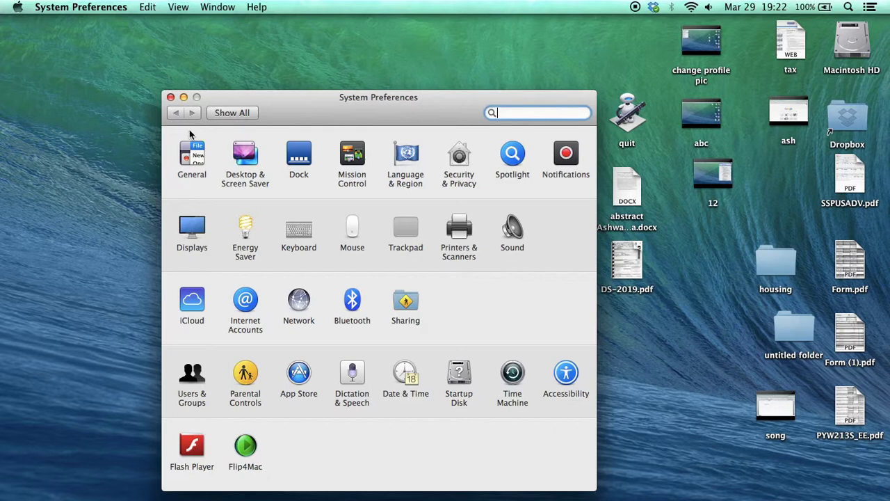
{"action": "left_click", "coordinate": [352, 393]}
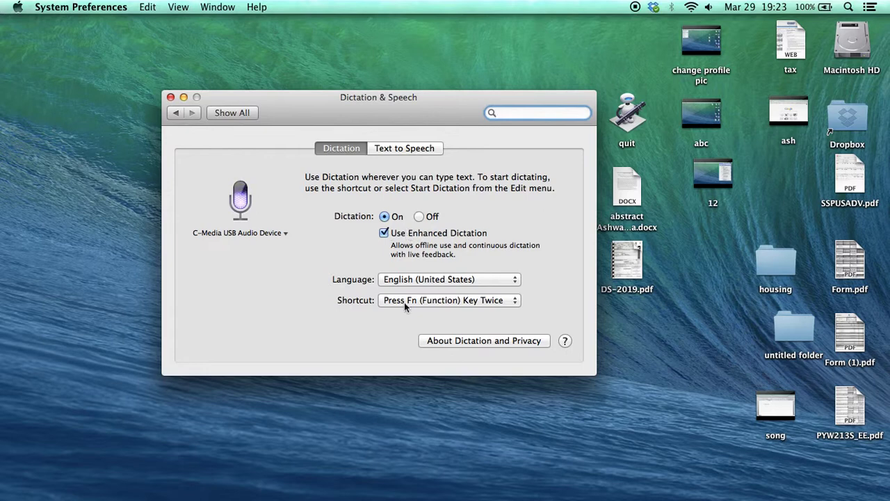
{"action": "left_click", "coordinate": [453, 304]}
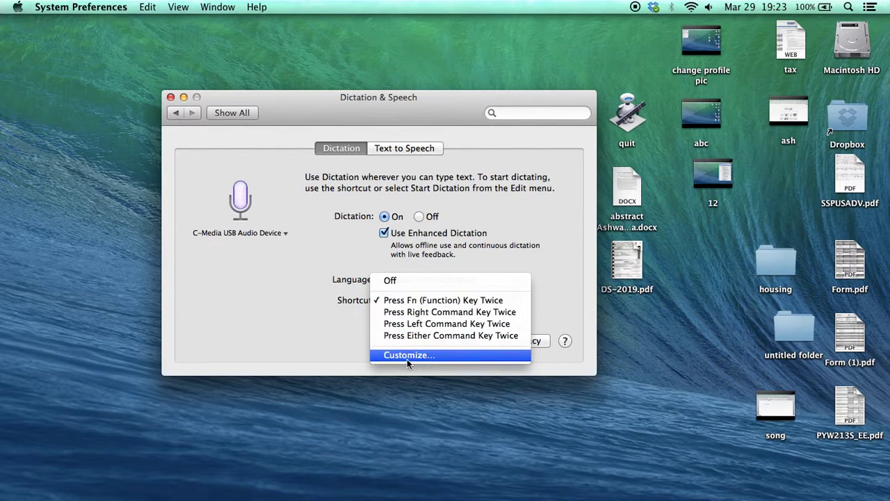
{"action": "left_click", "coordinate": [318, 335]}
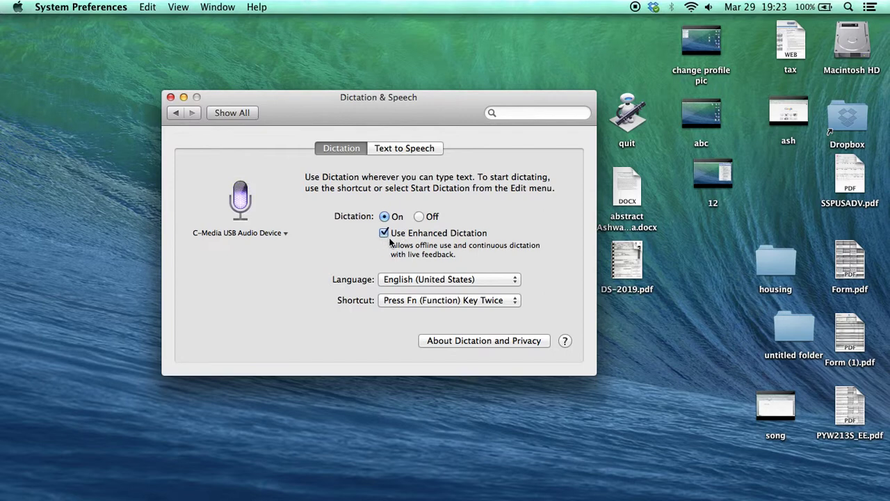
- Close System Preferences and dictate youtube.com into Chrome's address bar to load YouTube
{"action": "left_click", "coordinate": [170, 98]}
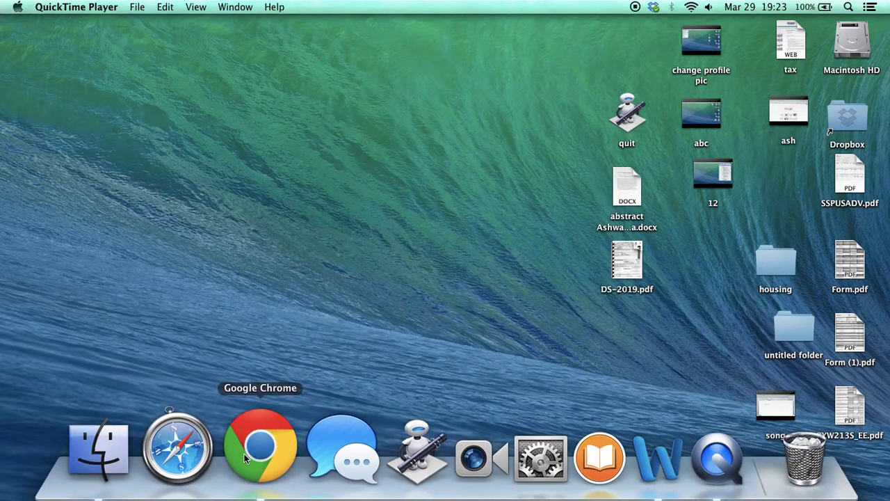
{"action": "left_click", "coordinate": [244, 453]}
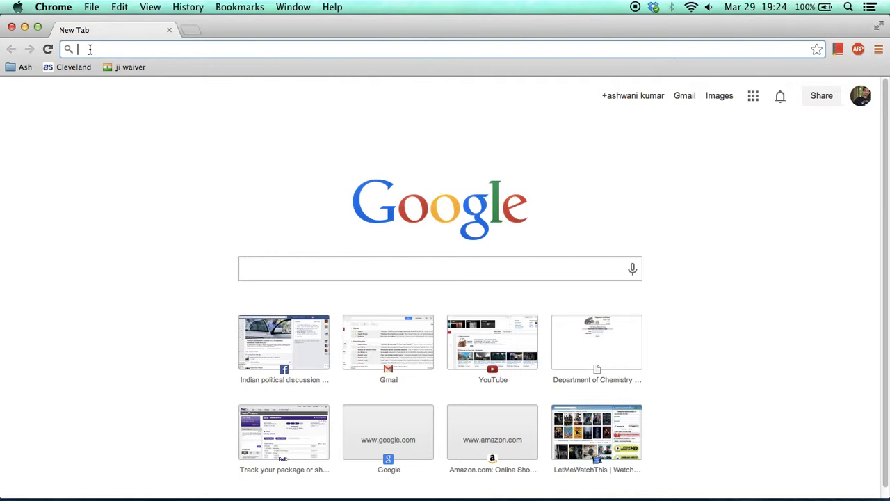
{"action": "key", "text": "fn"}
{"action": "key", "text": "fn"}
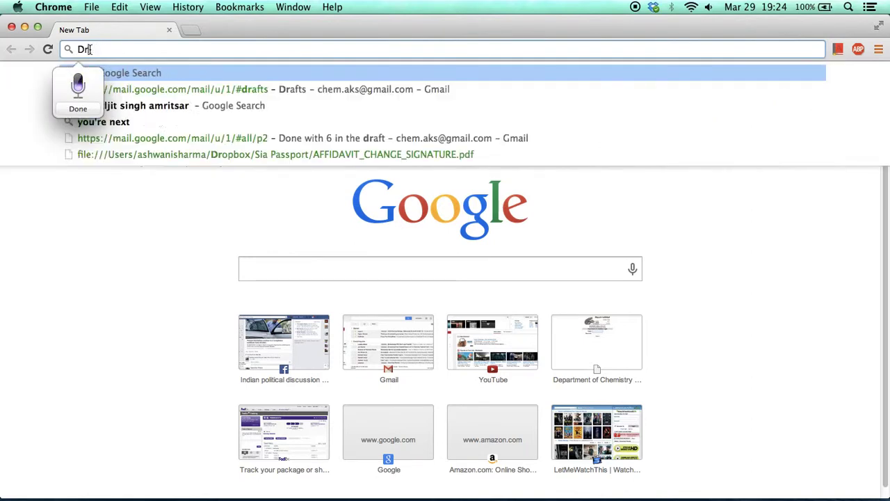
{"action": "key", "text": "Return"}
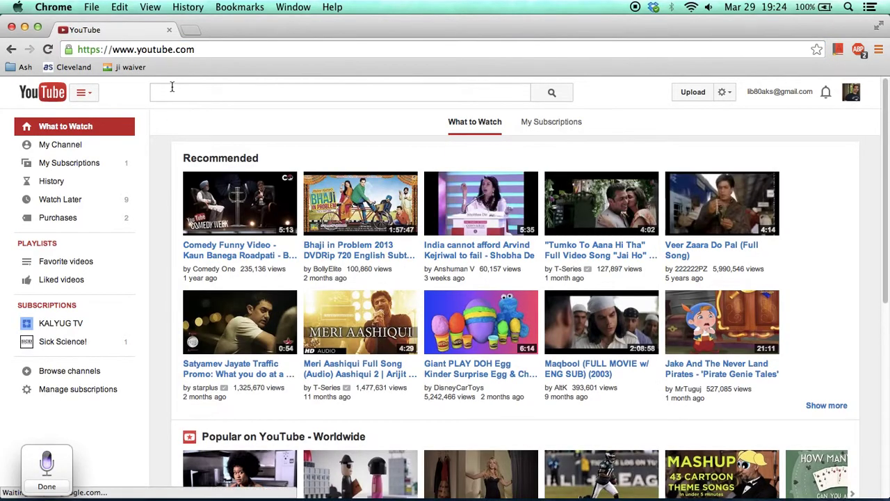
- Dictate and run the YouTube search 'Quit all applications with one click'
{"action": "left_click", "coordinate": [172, 86]}
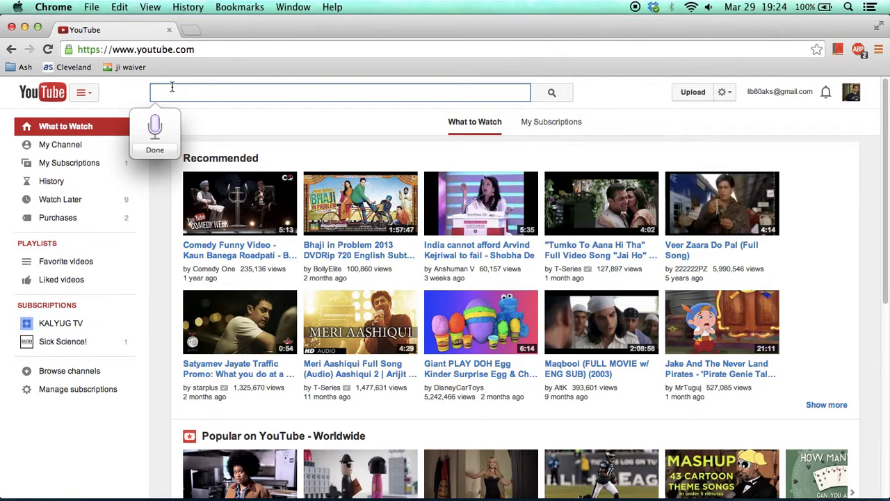
{"action": "type", "text": "Quit all"}
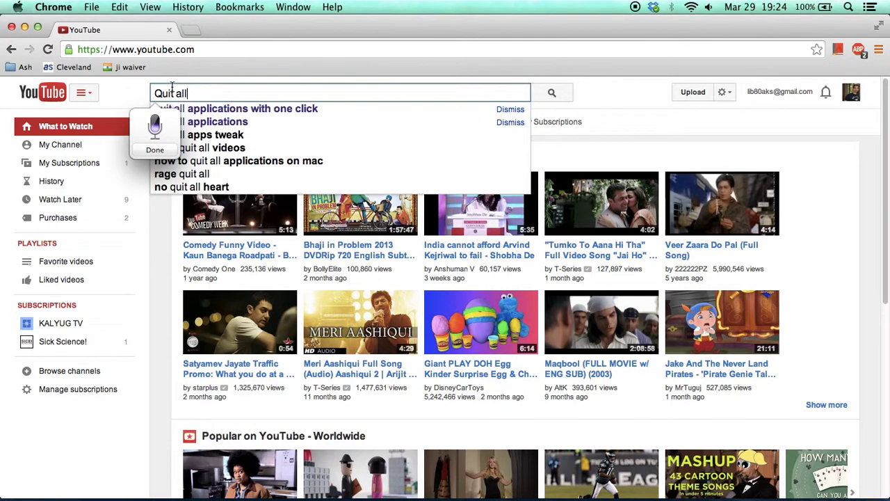
{"action": "type", "text": " applications with one click"}
{"action": "key", "text": "Return"}
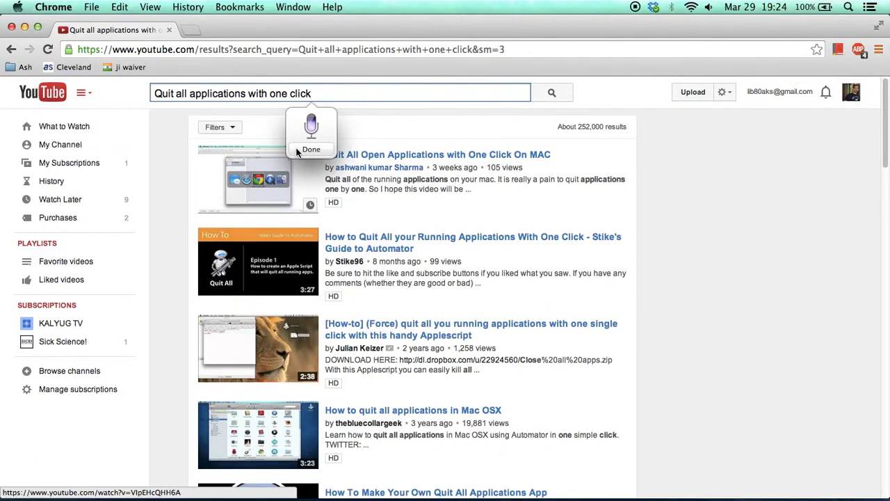
{"action": "left_click", "coordinate": [305, 152]}
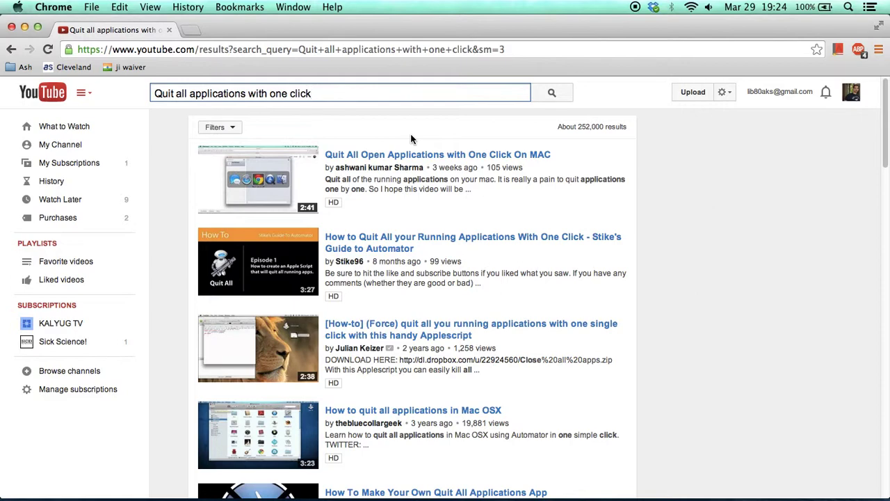
{"action": "key", "text": "fn"}
{"action": "key", "text": "fn"}
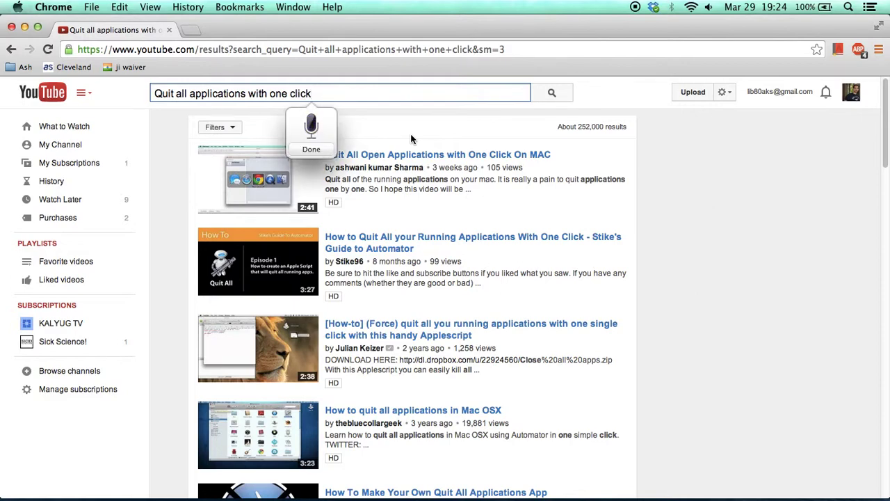
{"action": "key", "text": "fn"}
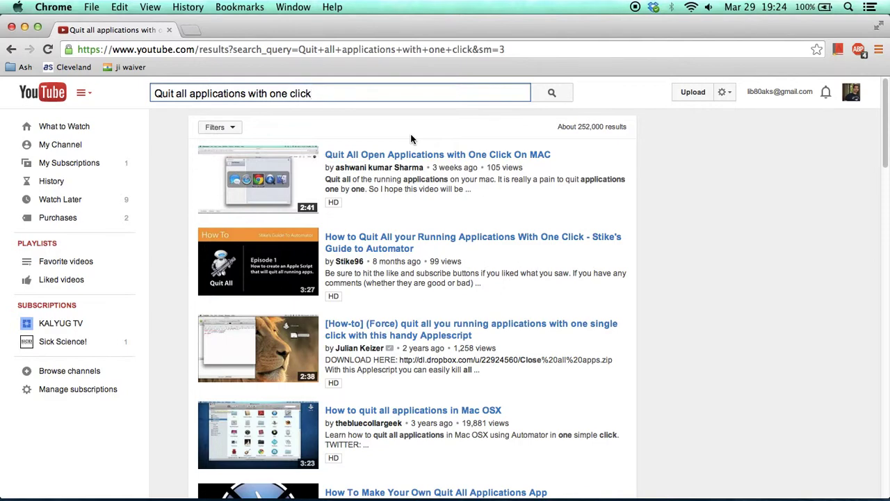
- Close Chrome, launch Microsoft Word from Launchpad, and create a blank Word Document
{"action": "left_click", "coordinate": [11, 27]}
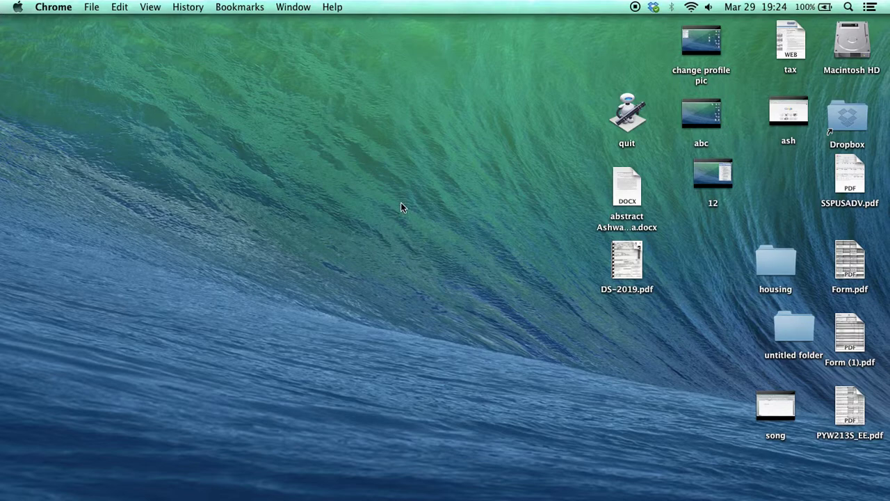
{"action": "key", "text": "F4"}
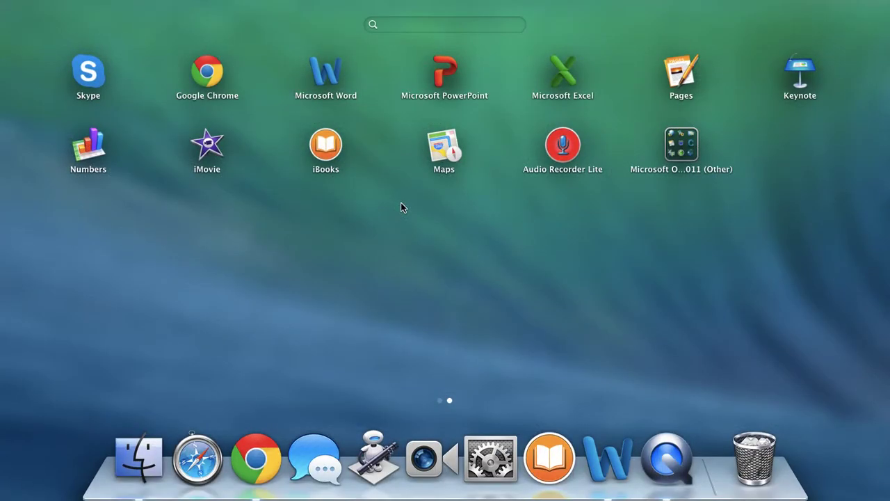
{"action": "left_click", "coordinate": [325, 73]}
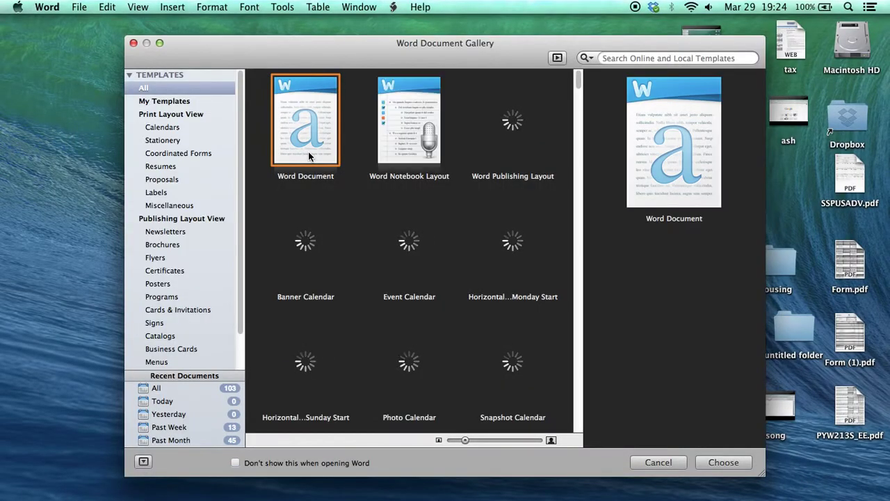
{"action": "left_click", "coordinate": [723, 463]}
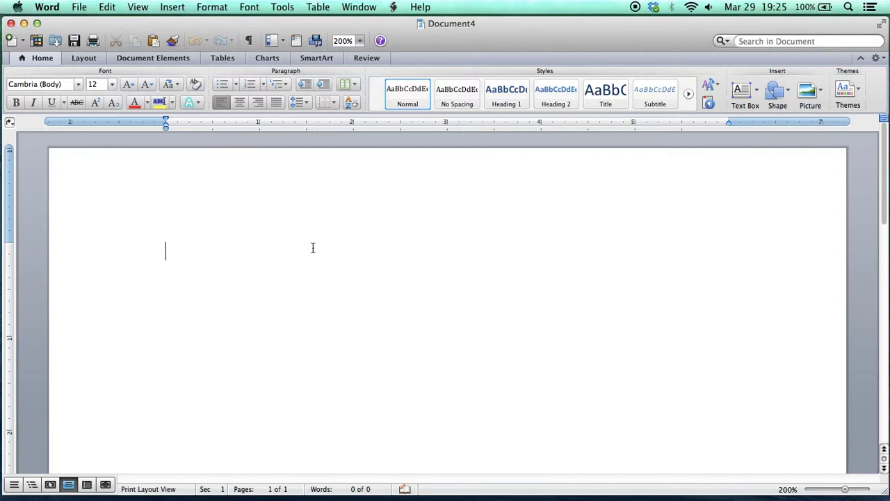
- Dictate 'Hey guys I hope you're enjoying my video thank you very much' and add a new line
{"action": "key", "text": "fn"}
{"action": "key", "text": "fn"}
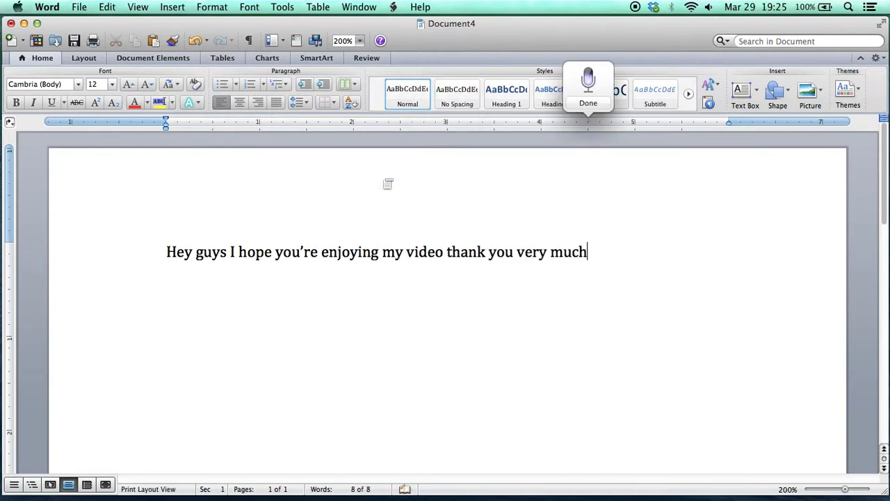
{"action": "left_click", "coordinate": [578, 103]}
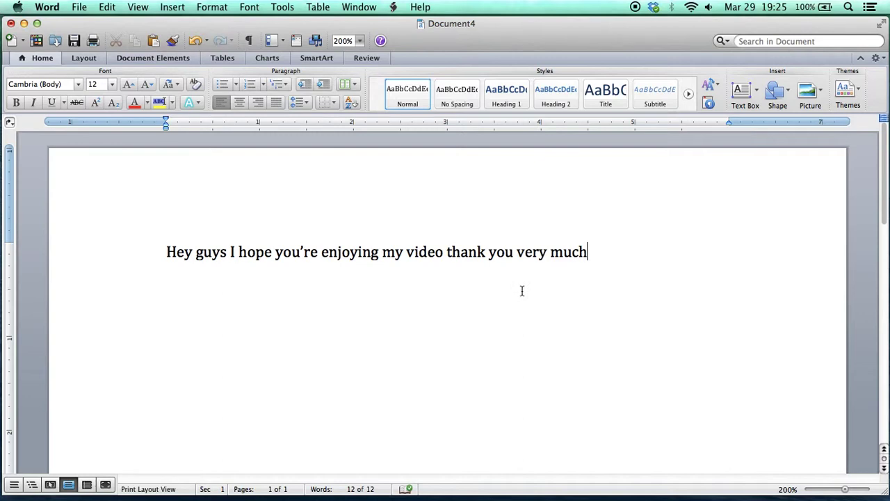
{"action": "key", "text": "Return"}
{"action": "key", "text": "Return"}
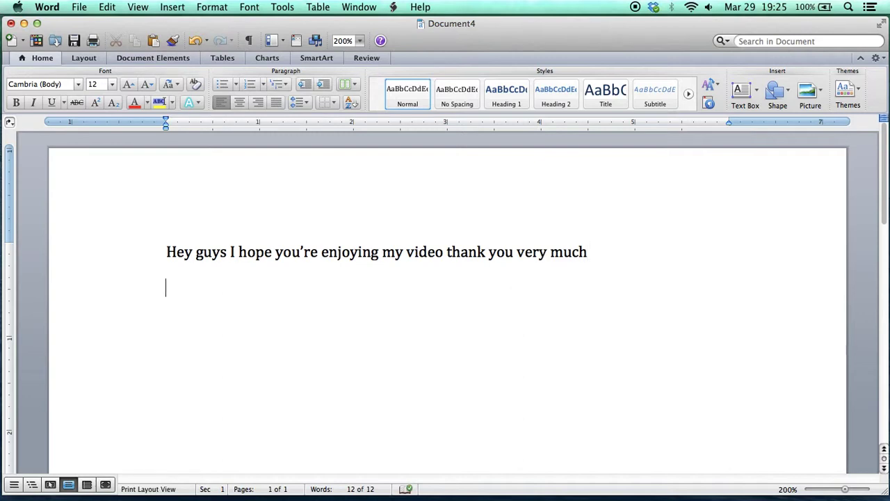